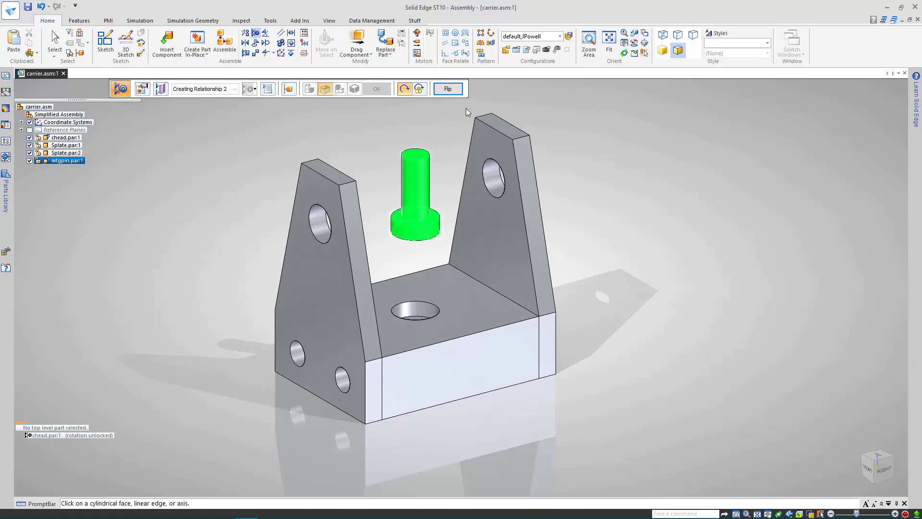
# Step: Flip the mounting pin's direction several times in its axial alignment with the hole in the carrier base
pyautogui.click(448, 89)
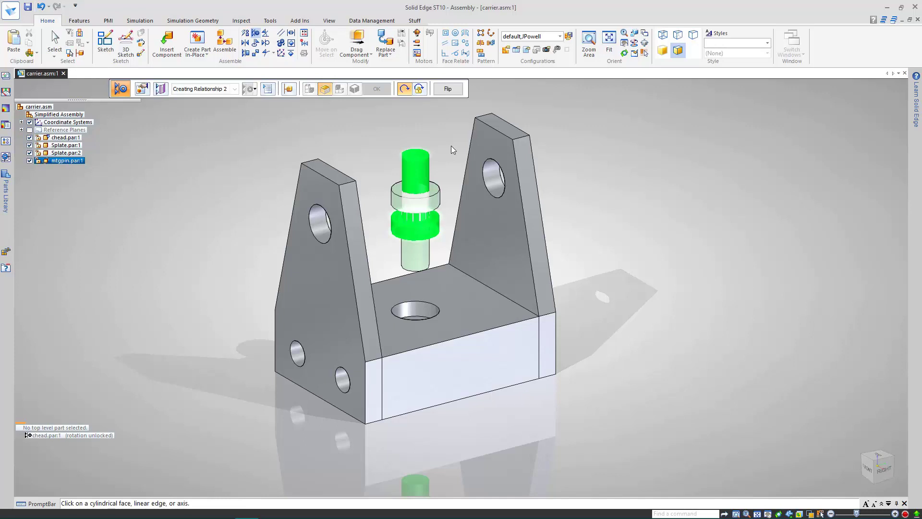
pyautogui.click(448, 90)
pyautogui.click(448, 90)
pyautogui.click(447, 91)
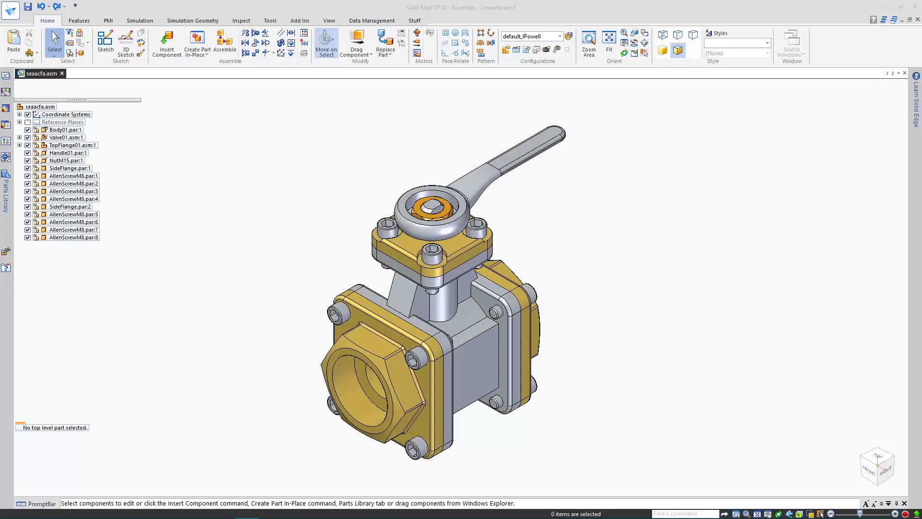
# Step: Test-rotate the valve handle with Drag Component, and reset it to its starting position
pyautogui.click(475, 123)
pyautogui.hotkey('ctrl', 'm')
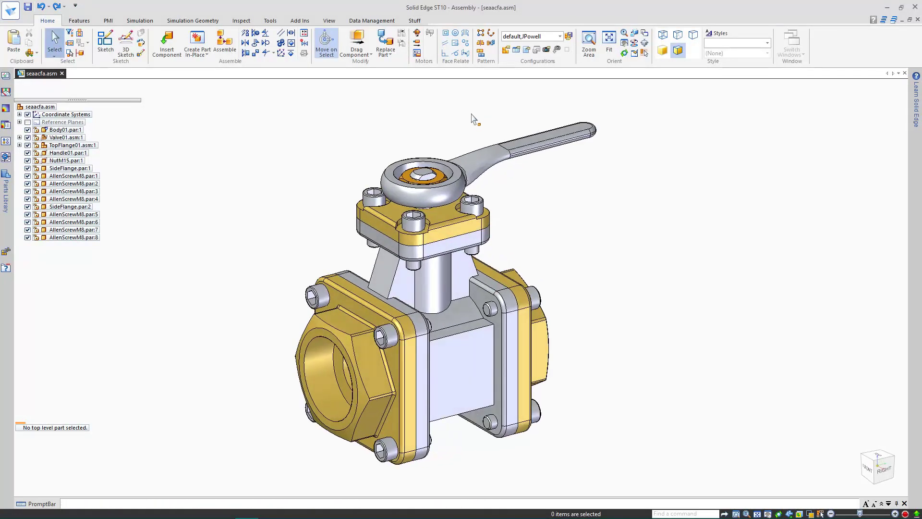
pyautogui.click(357, 43)
pyautogui.click(526, 123)
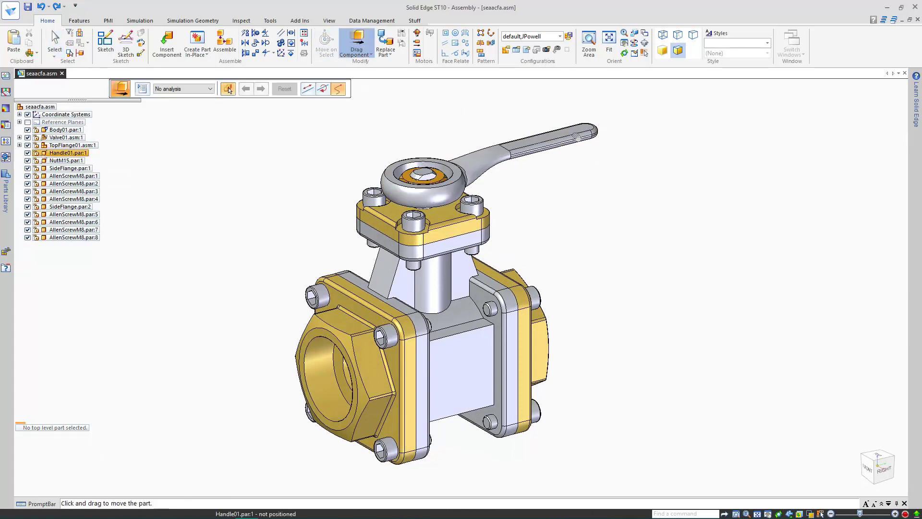
pyautogui.moveTo(526, 123); pyautogui.dragTo(624, 163)
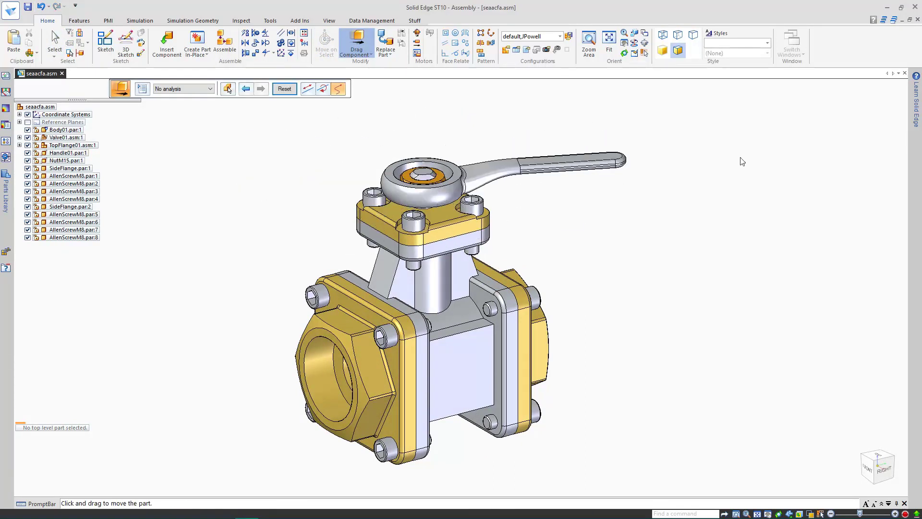
pyautogui.click(291, 91)
pyautogui.moveTo(691, 173); pyautogui.dragTo(672, 163, button='right')
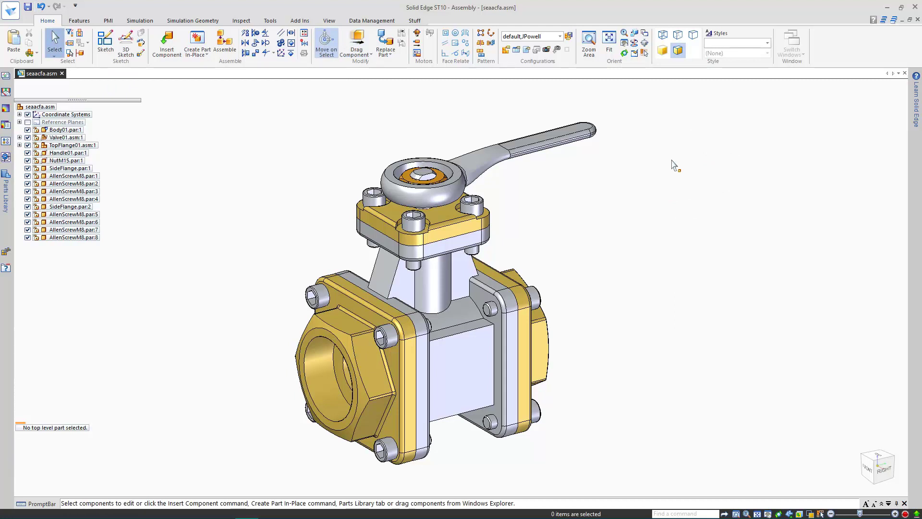
# Step: Create a 0 degree angle relationship from the top flange's side face to the handle's side face, measured on the handle hub's top plane
pyautogui.click(265, 31)
pyautogui.hotkey('ctrl', 'i')
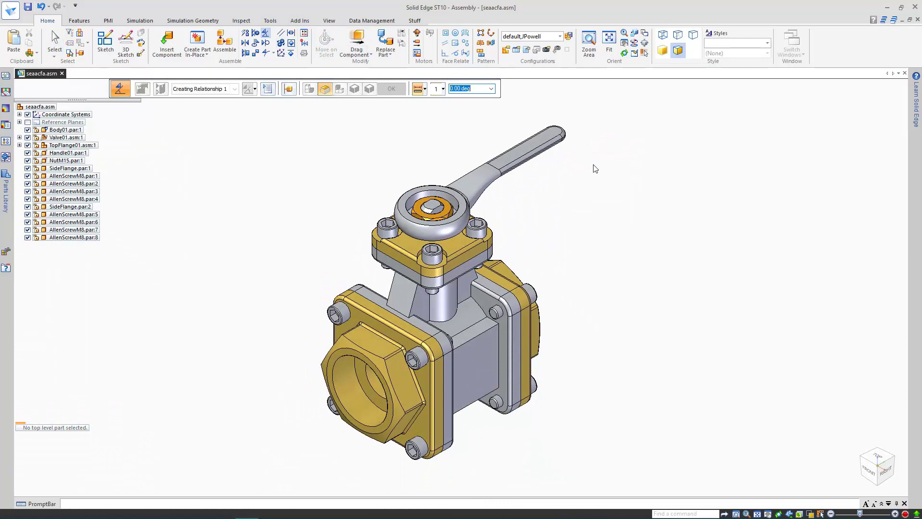
pyautogui.click(461, 263)
pyautogui.scroll(6, 558, 169)
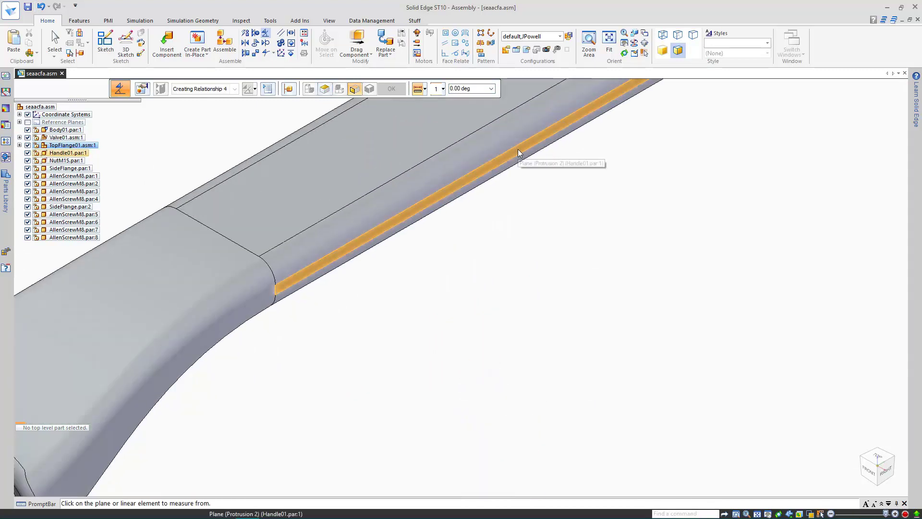
pyautogui.click(519, 153)
pyautogui.scroll(-5, 587, 283)
pyautogui.scroll(-3, 601, 301)
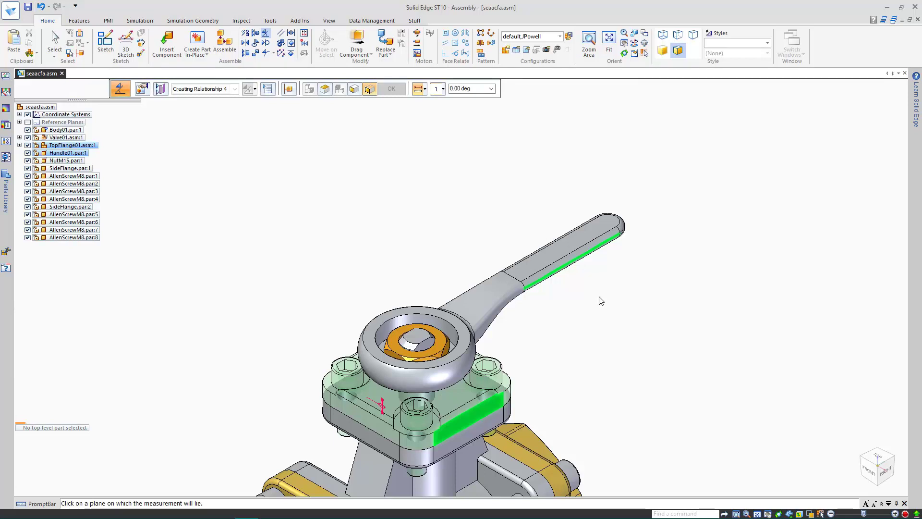
pyautogui.click(410, 308)
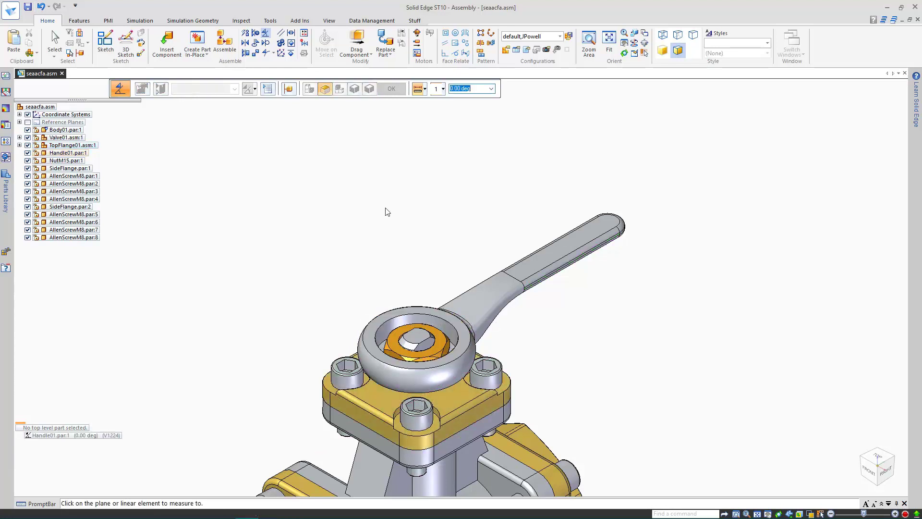
# Step: Edit the handle's angle relationship with the top flange to use the Fourth Angle format at 90 degrees
pyautogui.rightClick(191, 315)
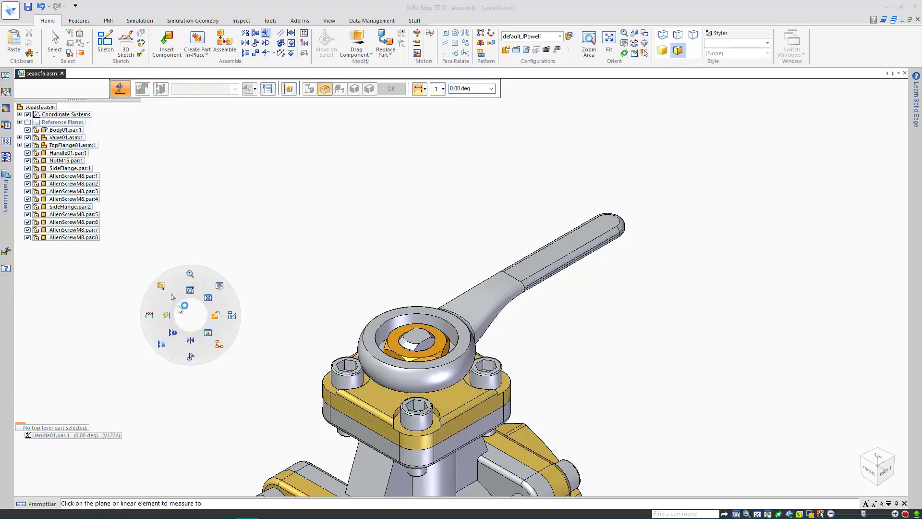
pyautogui.click(171, 302)
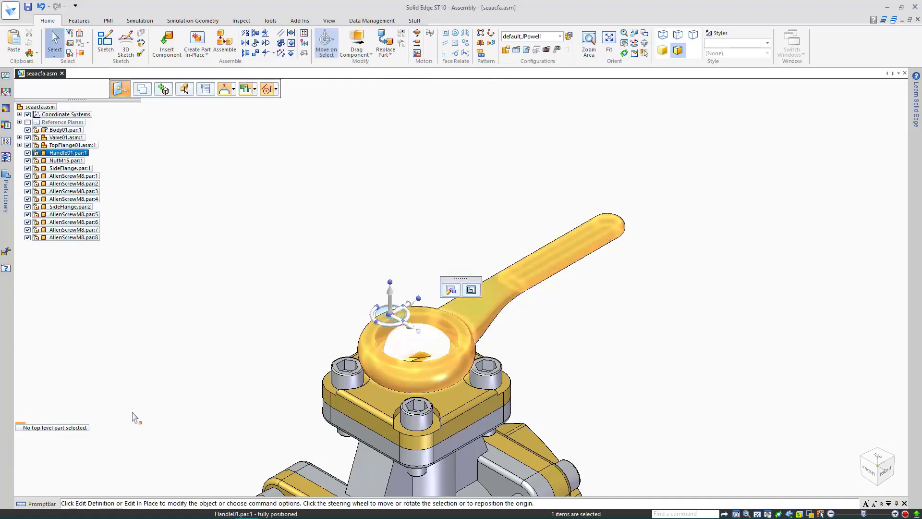
pyautogui.click(81, 459)
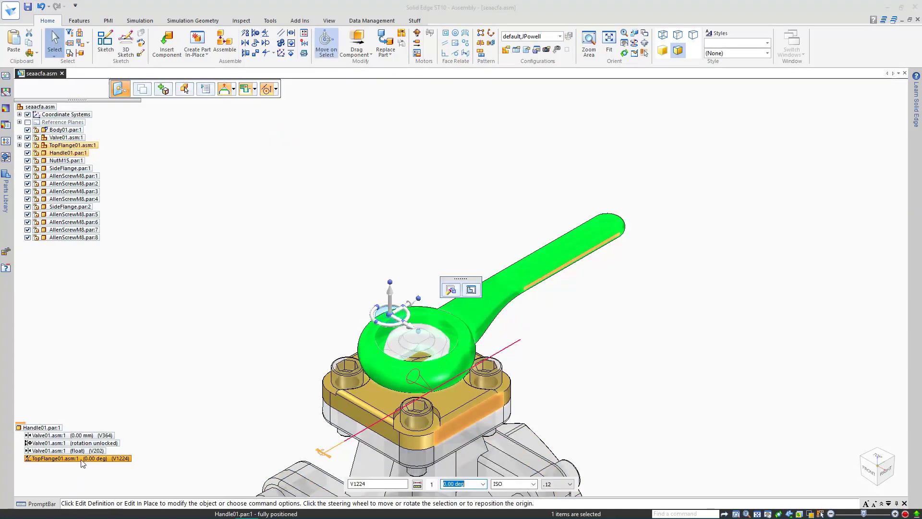
pyautogui.click(432, 485)
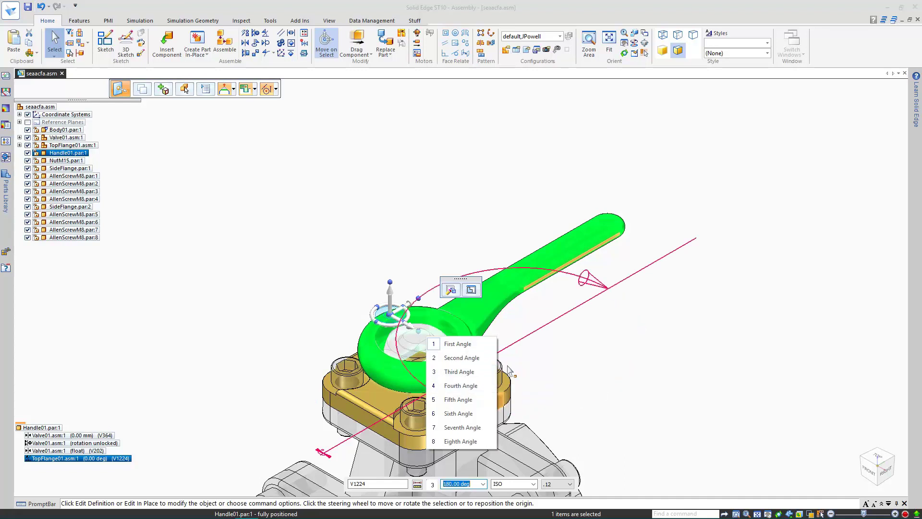
pyautogui.click(479, 388)
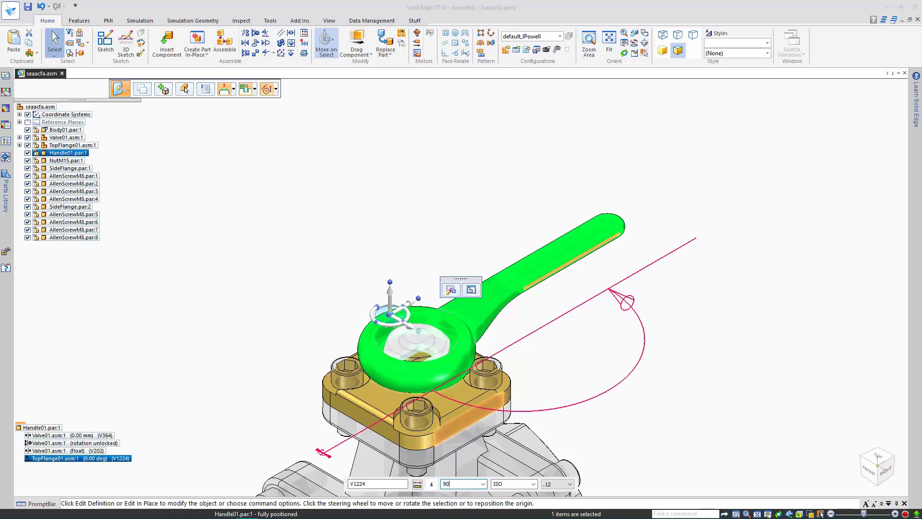
pyautogui.click(230, 371)
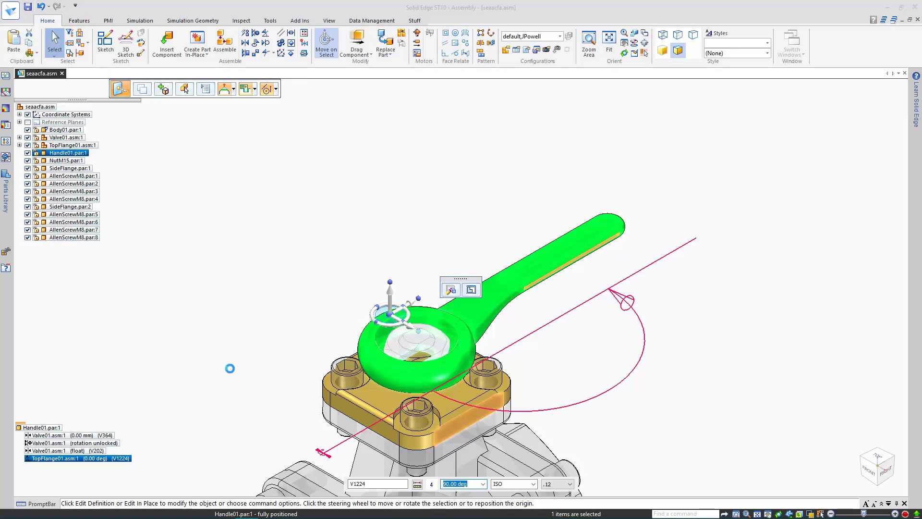
pyautogui.click(429, 210)
pyautogui.scroll(-6, 429, 210)
pyautogui.scroll(2, 429, 210)
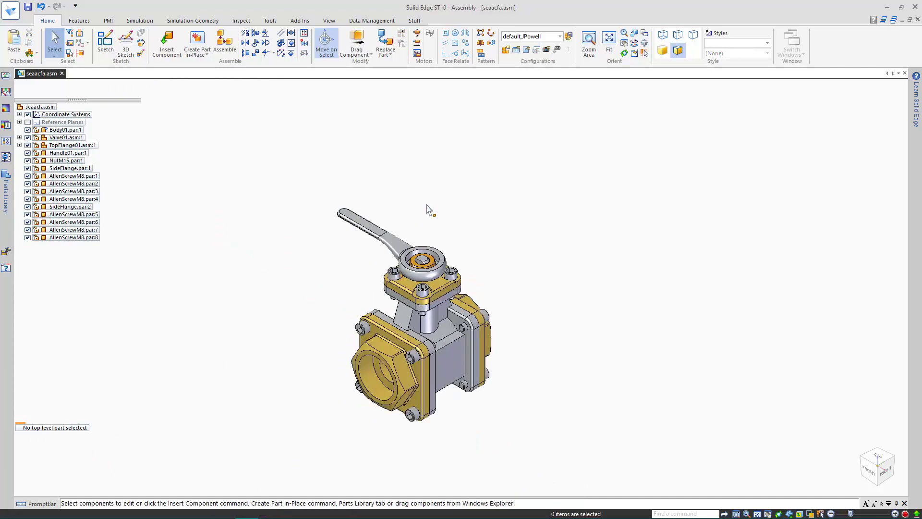
# Step: Change the handle's angle relationship to a 0 to 90 degree range with the Eighth Angle format, and rotate the handle with Drag Component
pyautogui.click(392, 233)
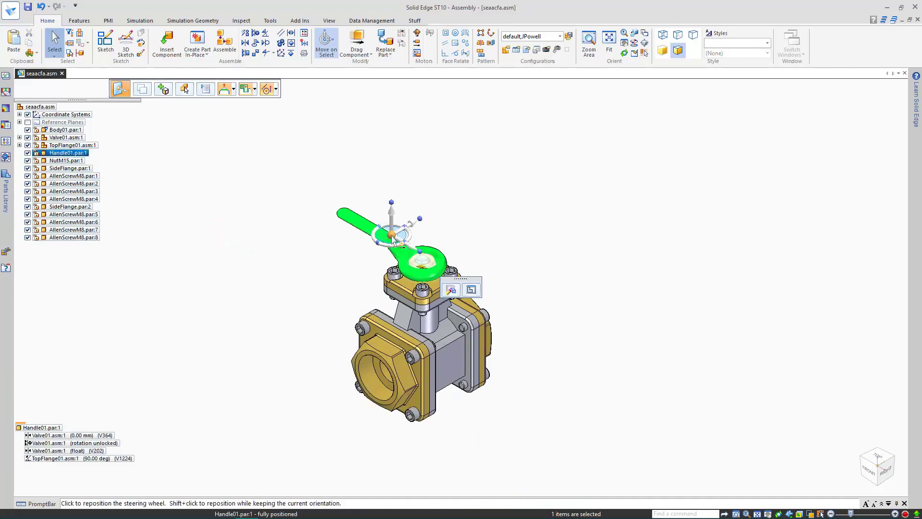
pyautogui.click(88, 460)
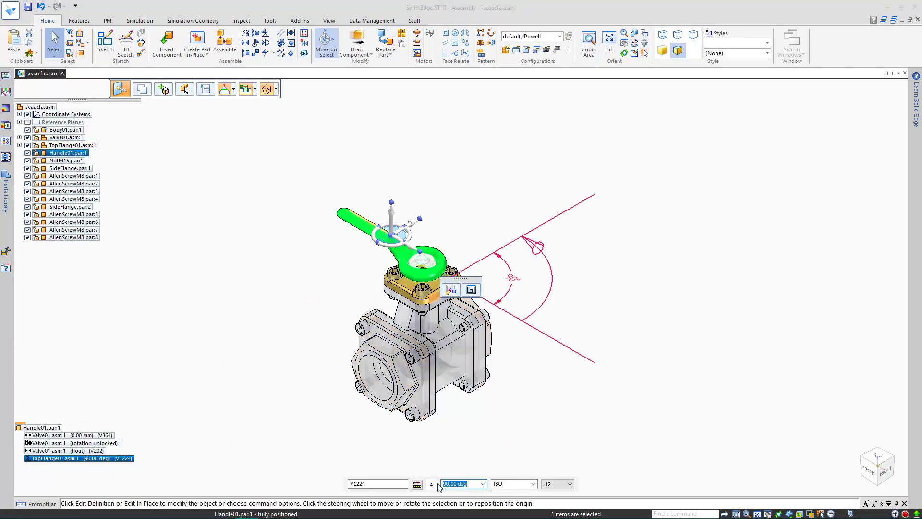
pyautogui.click(418, 485)
pyautogui.click(435, 506)
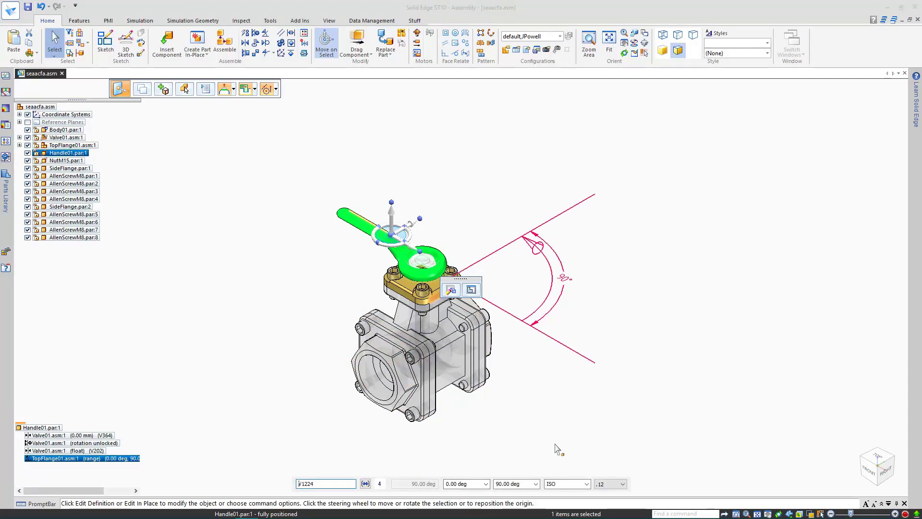
pyautogui.click(380, 484)
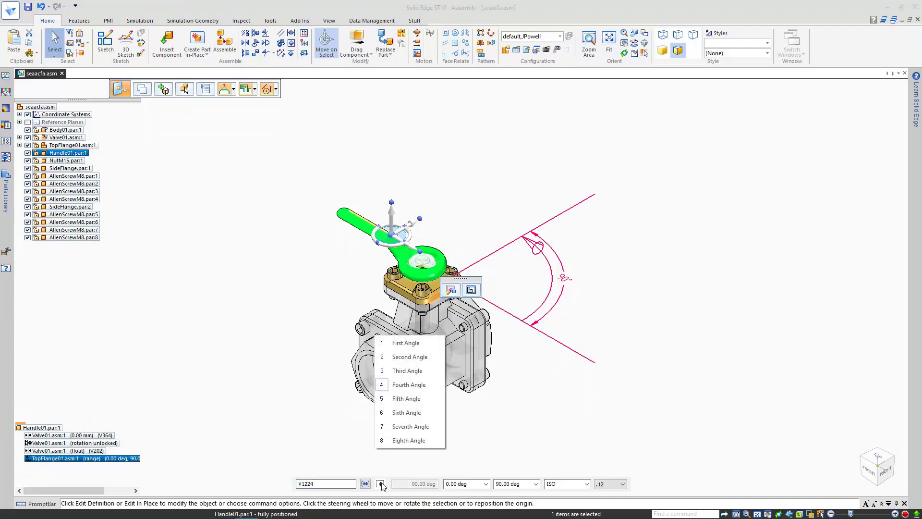
pyautogui.click(409, 441)
pyautogui.click(280, 441)
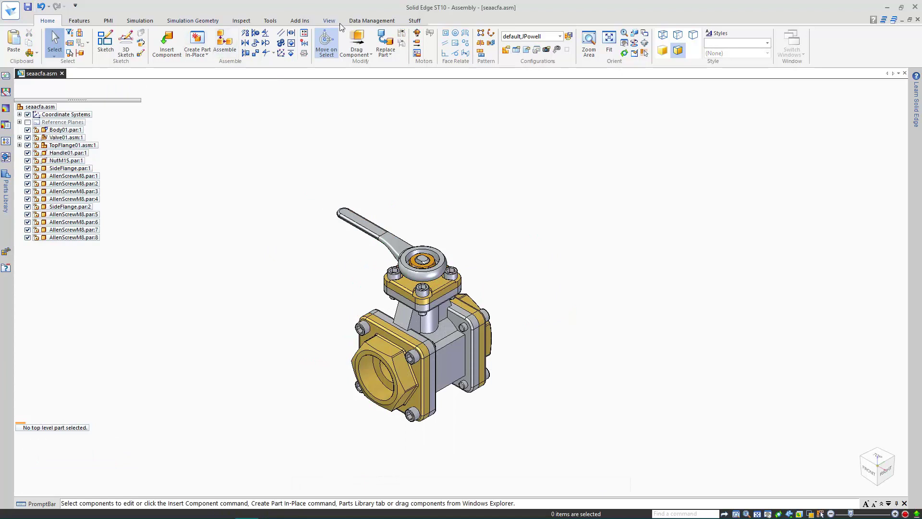
pyautogui.click(356, 43)
pyautogui.moveTo(377, 233); pyautogui.dragTo(413, 113)
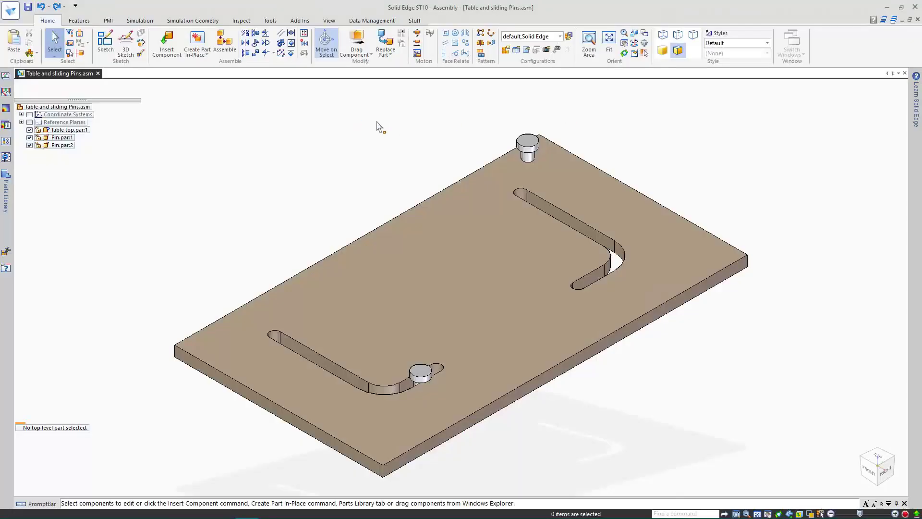
# Step: Create a path relationship with the first pin's shank as the follower and the slot nearest it as the edge chain path
pyautogui.click(267, 55)
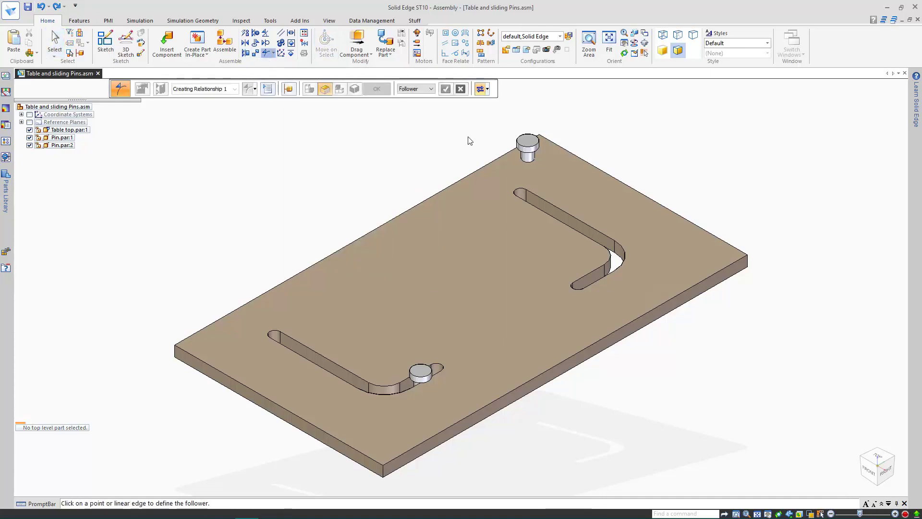
pyautogui.click(530, 158)
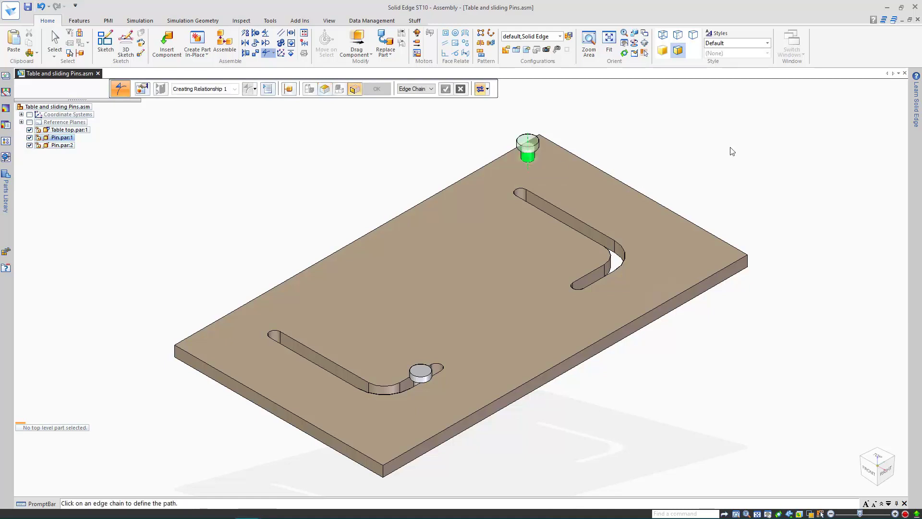
pyautogui.click(528, 195)
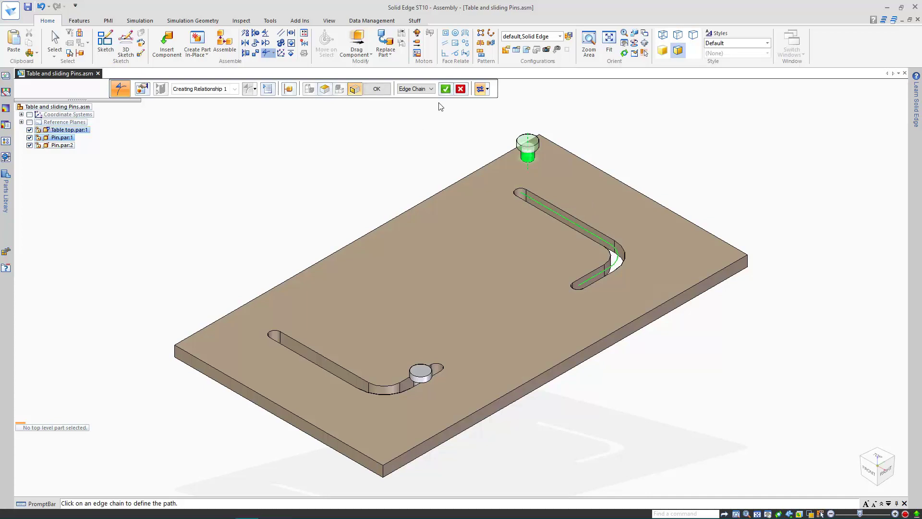
pyautogui.click(446, 89)
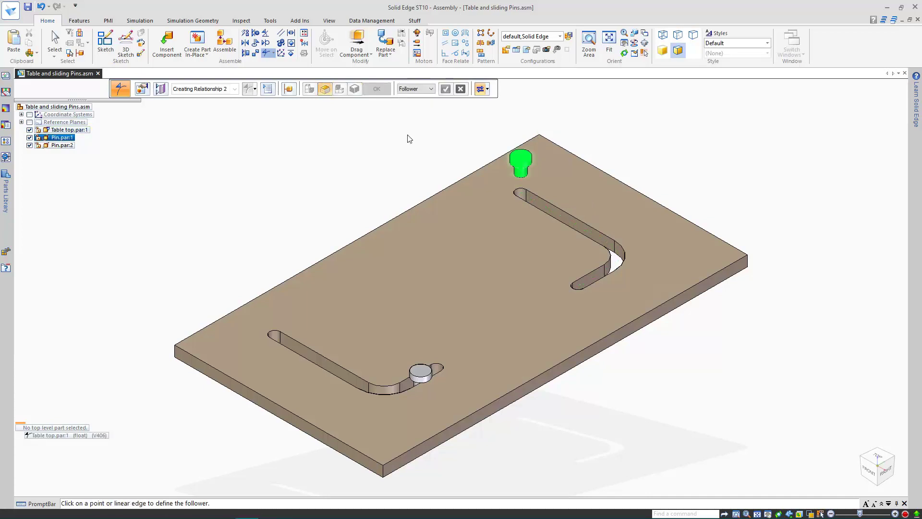
pyautogui.press('Escape')
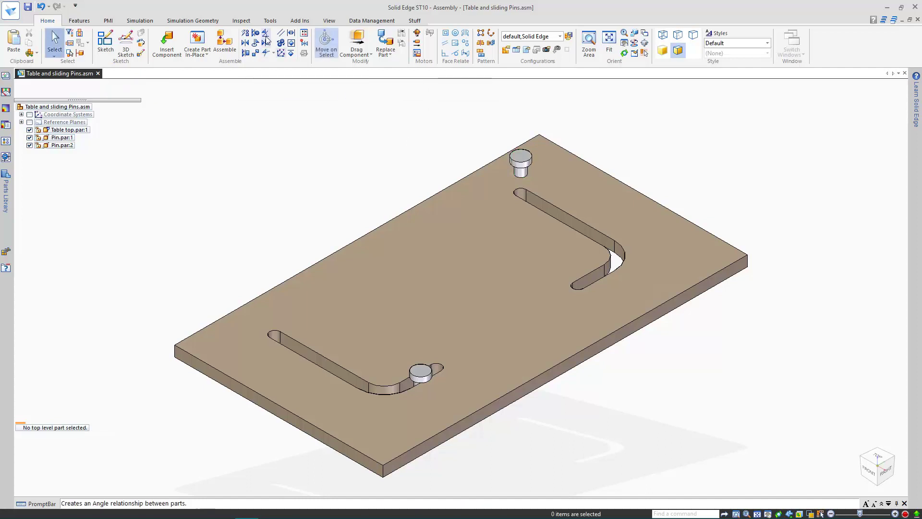
# Step: Mate the underside of the first pin's head to the table top's upper face with a 0.00 mm offset
pyautogui.click(224, 41)
pyautogui.scroll(5, 575, 166)
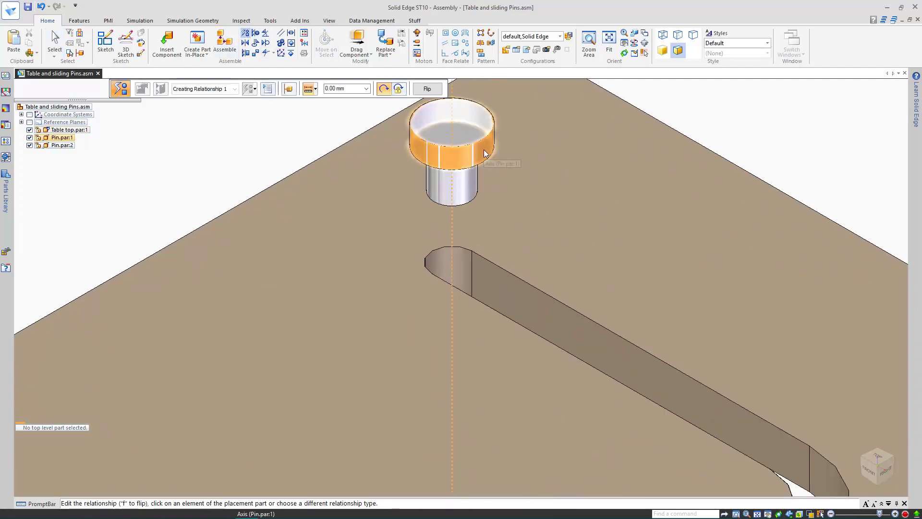
pyautogui.rightClick(484, 149)
pyautogui.click(395, 166)
pyautogui.click(577, 195)
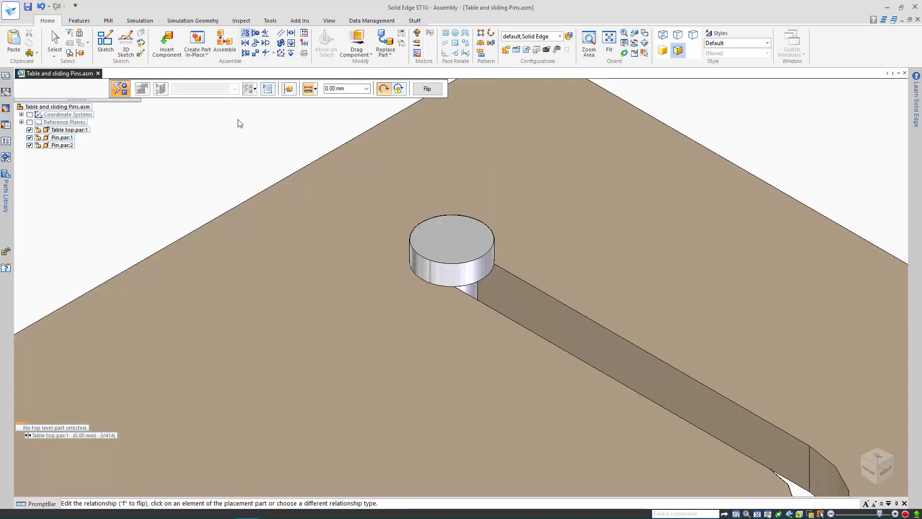
pyautogui.hotkey('ctrl', 'f')
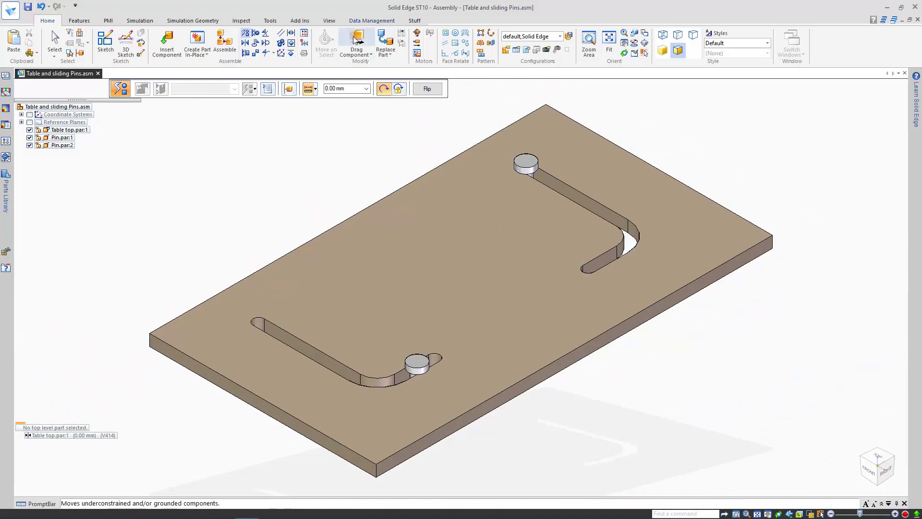
# Step: Test the first pin's movement along its slot with Drag Component
pyautogui.click(356, 42)
pyautogui.click(526, 163)
pyautogui.moveTo(526, 163); pyautogui.dragTo(442, 130)
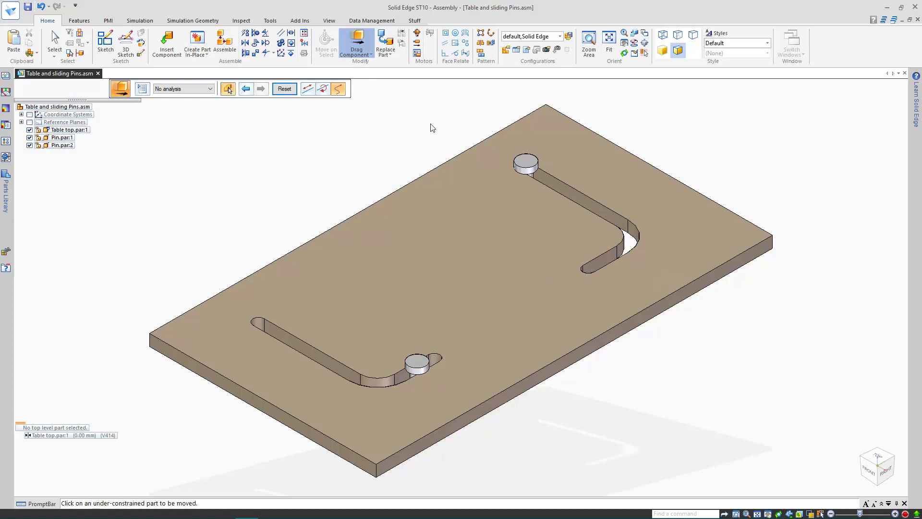
pyautogui.rightClick(432, 128)
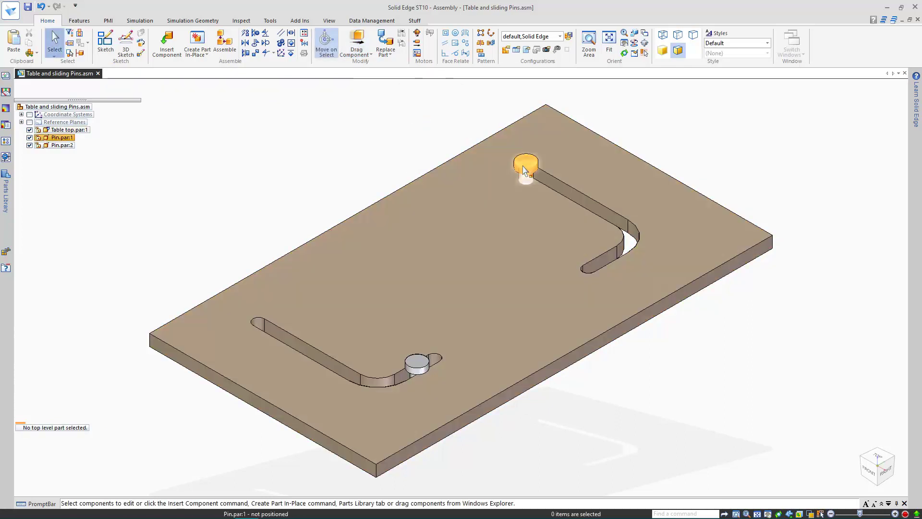
# Step: Change the first pin's path relationship with the table top from Float to Fixed with an offset of 30 mm
pyautogui.click(526, 163)
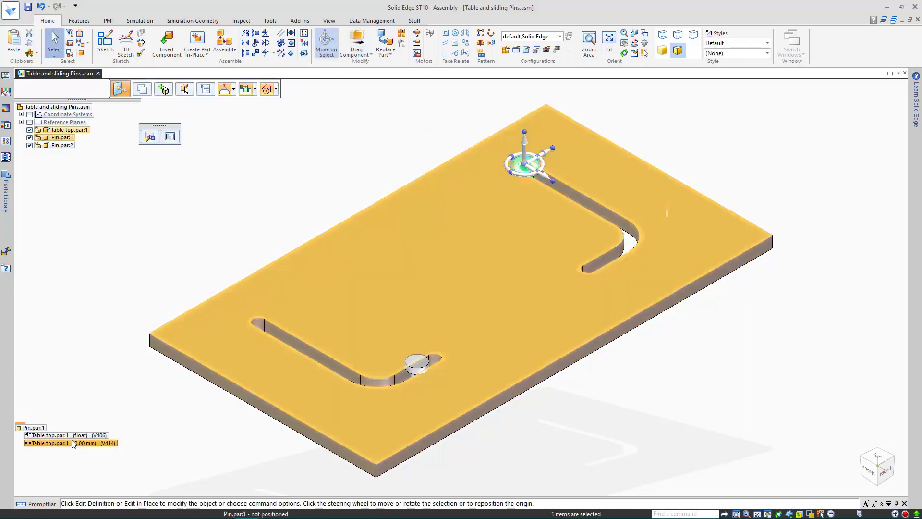
pyautogui.click(72, 436)
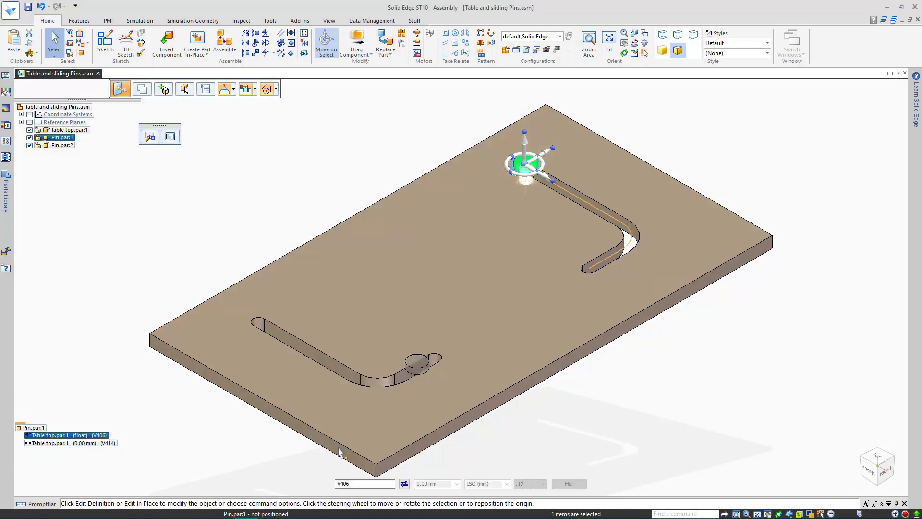
pyautogui.click(404, 484)
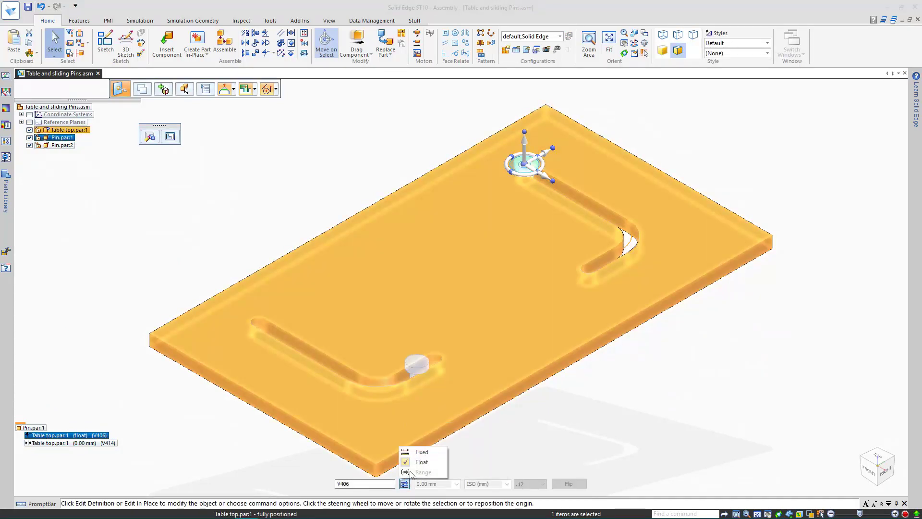
pyautogui.click(422, 452)
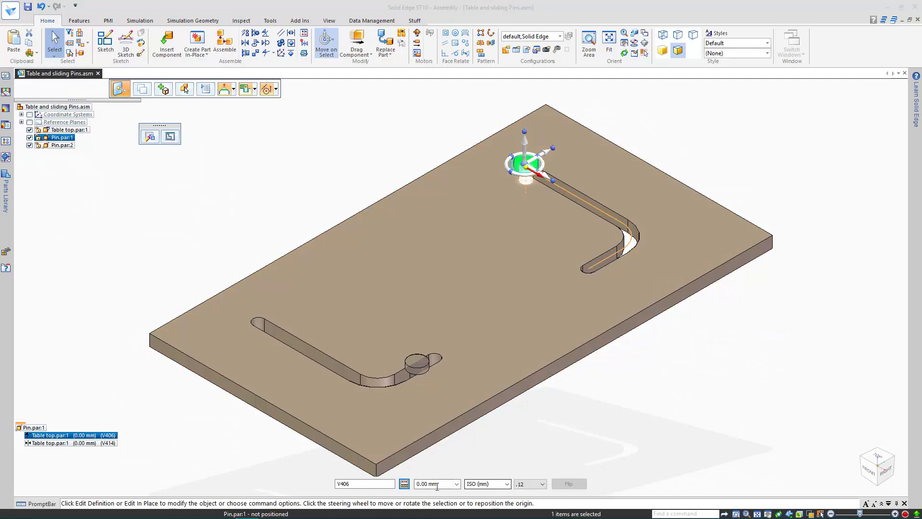
pyautogui.write('30')
pyautogui.press('Return')
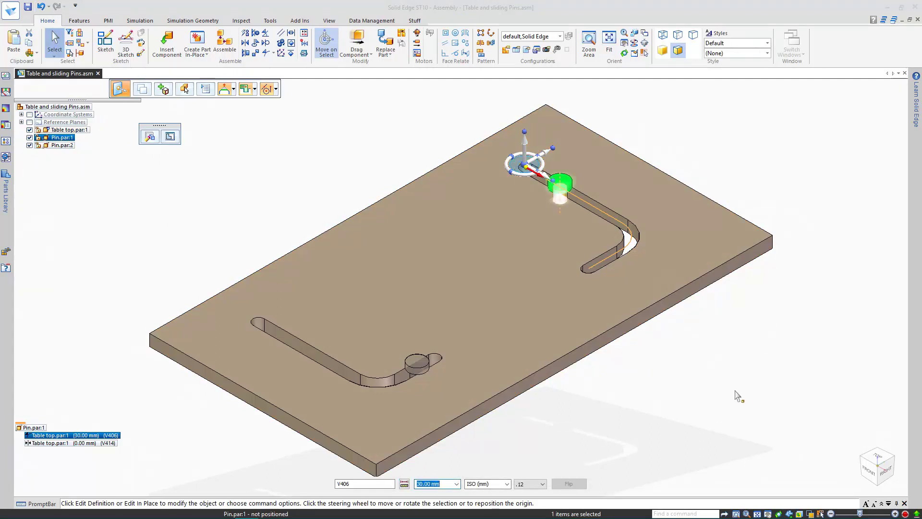
# Step: Move the first pin farther along its slot by setting the path offset to 50 mm and then 100 mm
pyautogui.write('50')
pyautogui.press('Return')
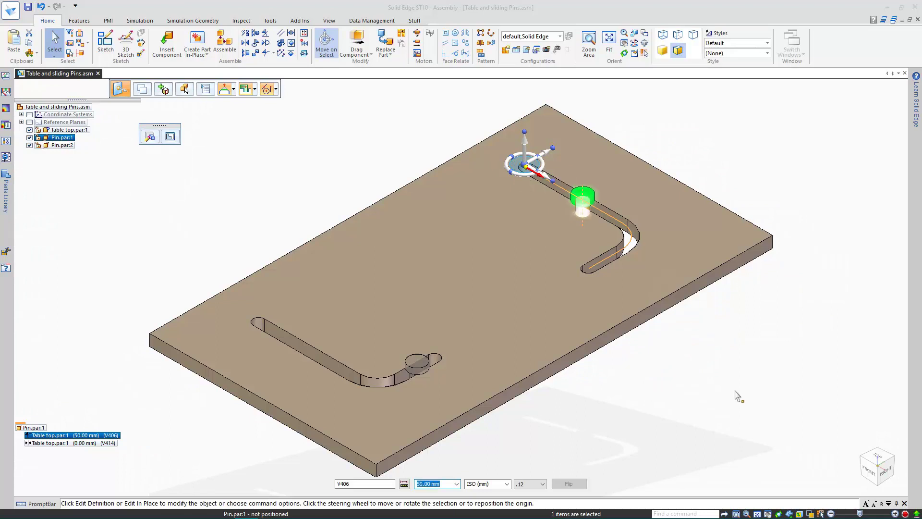
pyautogui.write('100')
pyautogui.press('Return')
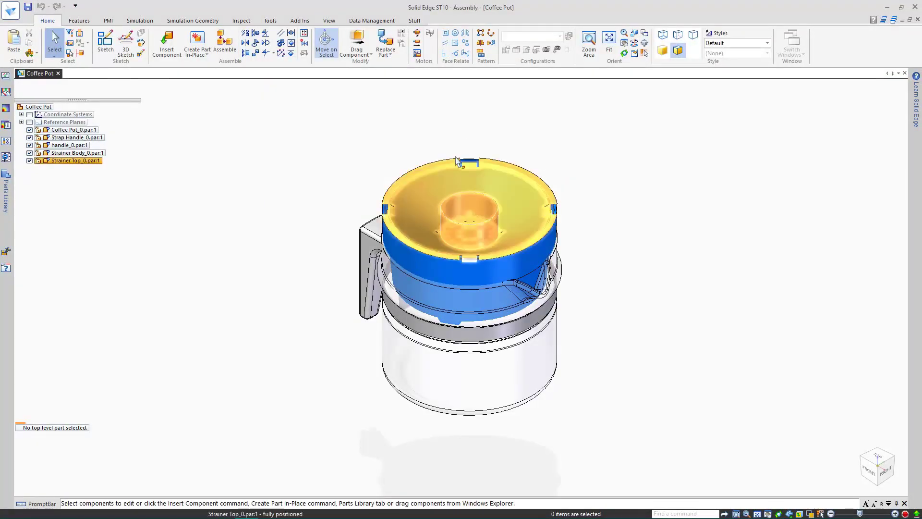
# Step: Delete the ground relationships of the Strainer Body and the Strainer Top in the Coffee Pot assembly
pyautogui.moveTo(457, 161); pyautogui.dragTo(284, 84, button='middle')
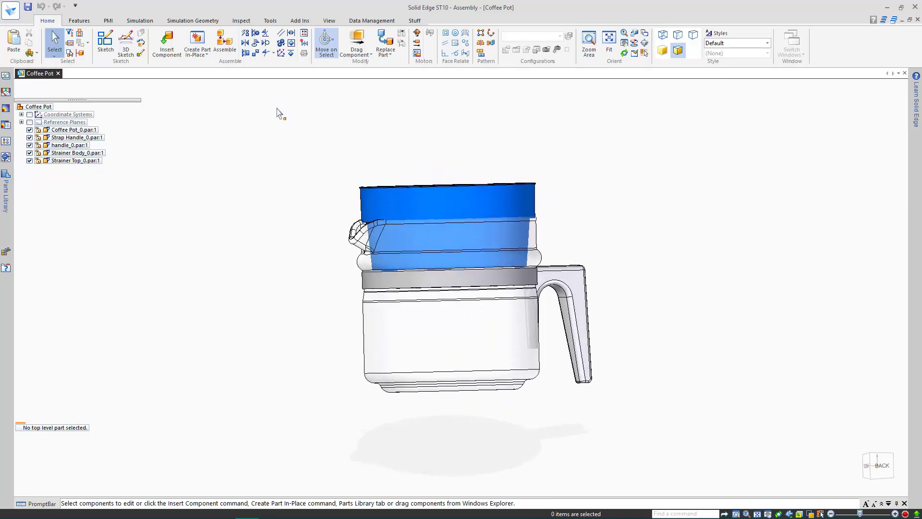
pyautogui.hotkey('ctrl', 'i')
pyautogui.hotkey('ctrl', 'i')
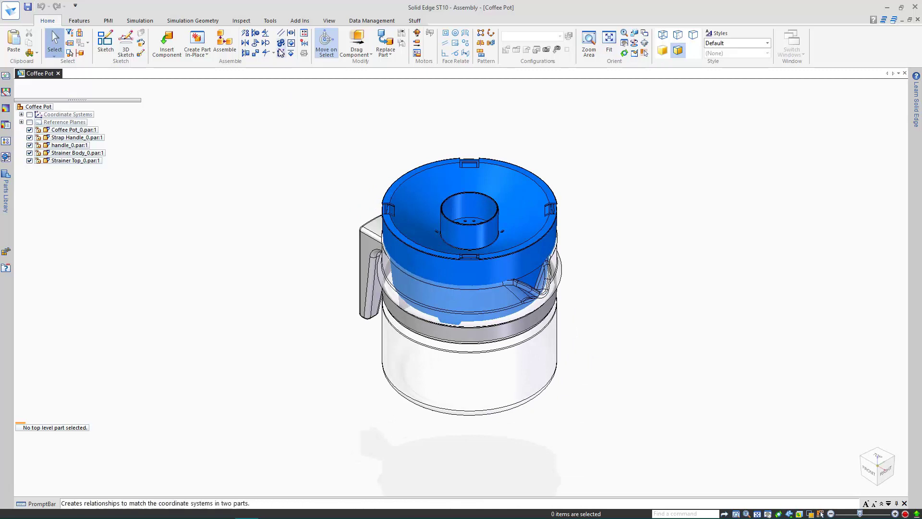
pyautogui.click(82, 152)
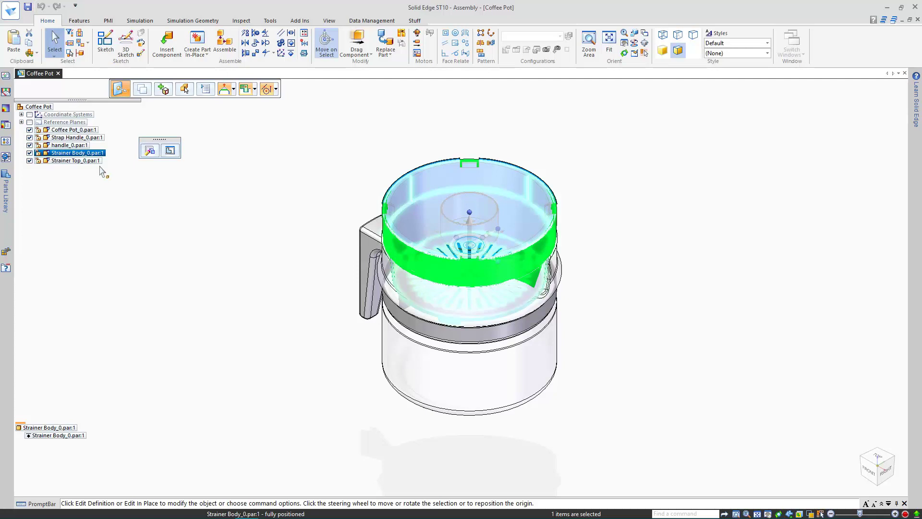
pyautogui.click(68, 437)
pyautogui.click(126, 204)
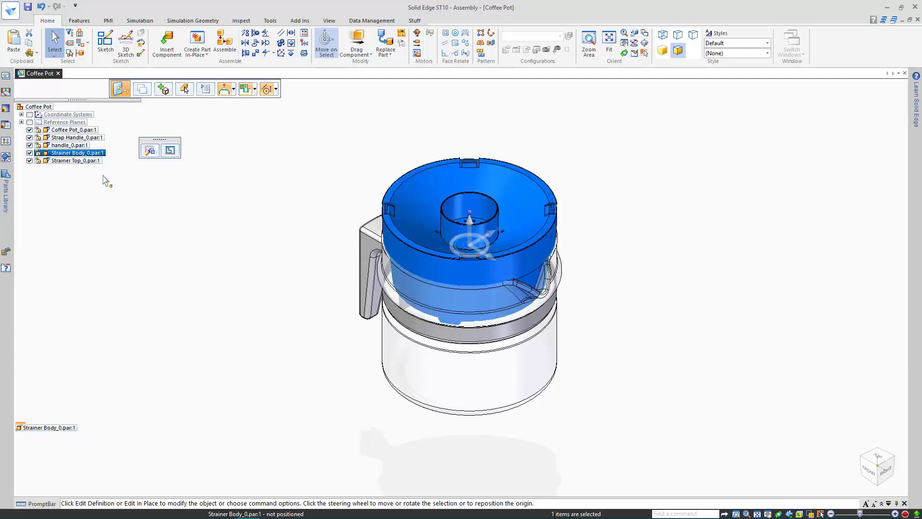
pyautogui.click(96, 162)
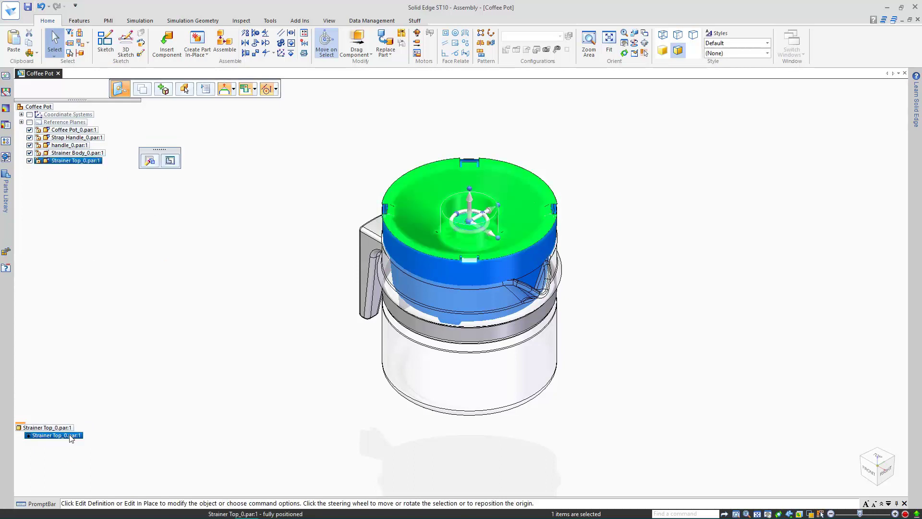
pyautogui.click(240, 212)
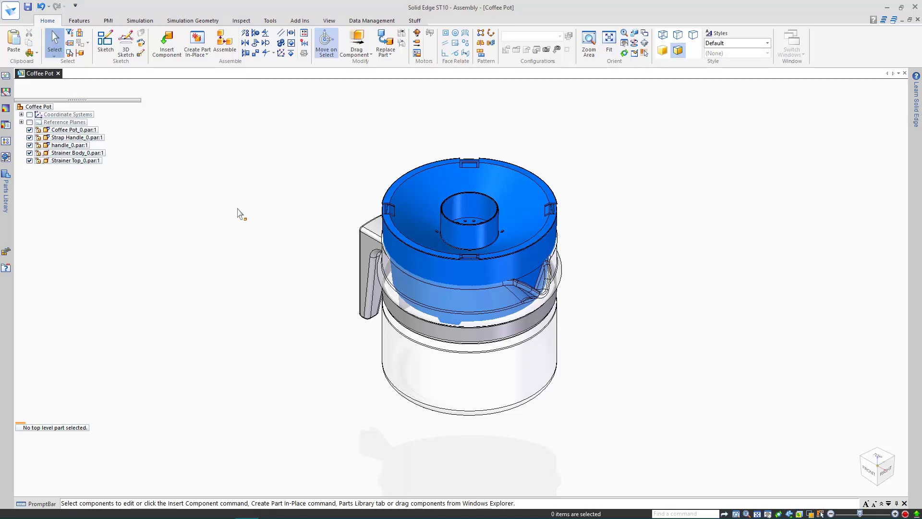
# Step: Create a rigid set from the Strainer Body and Strainer Top with shared relationships set to Suppress
pyautogui.click(99, 154)
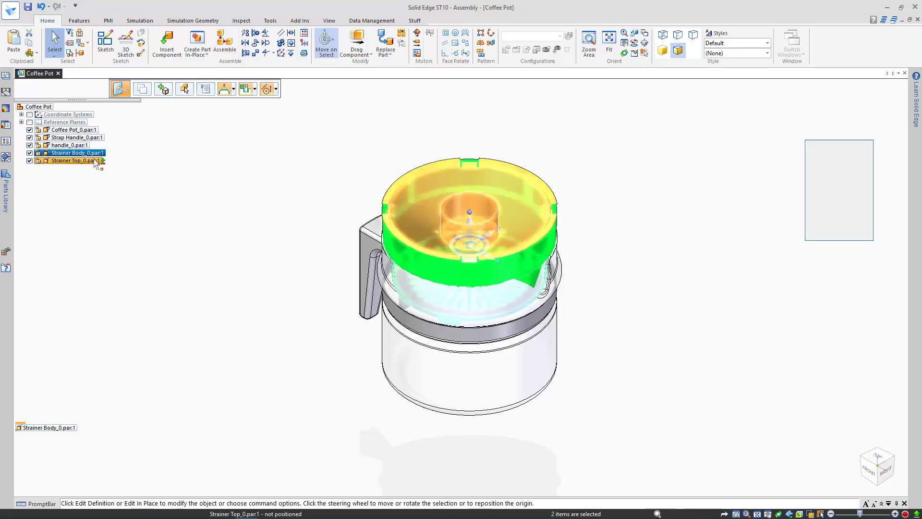
pyautogui.keyDown('ctrl'); pyautogui.click(96, 161); pyautogui.keyUp('ctrl')
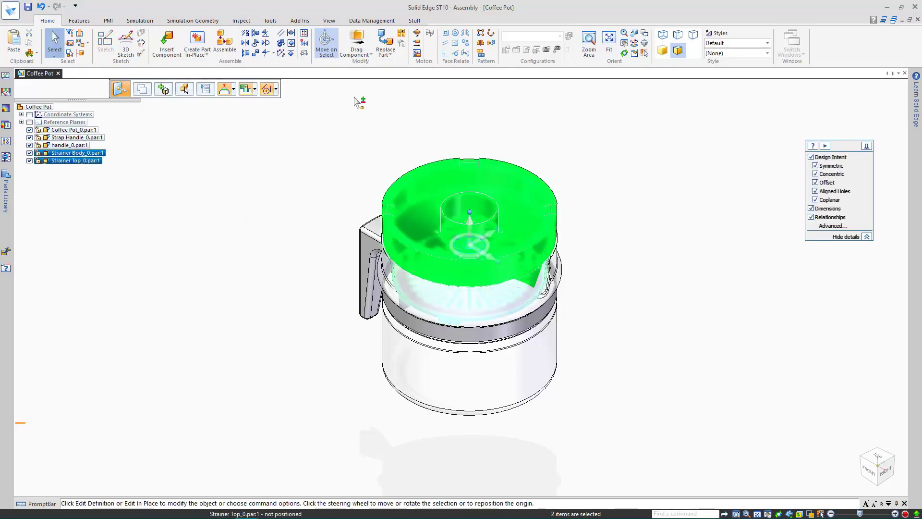
pyautogui.click(292, 43)
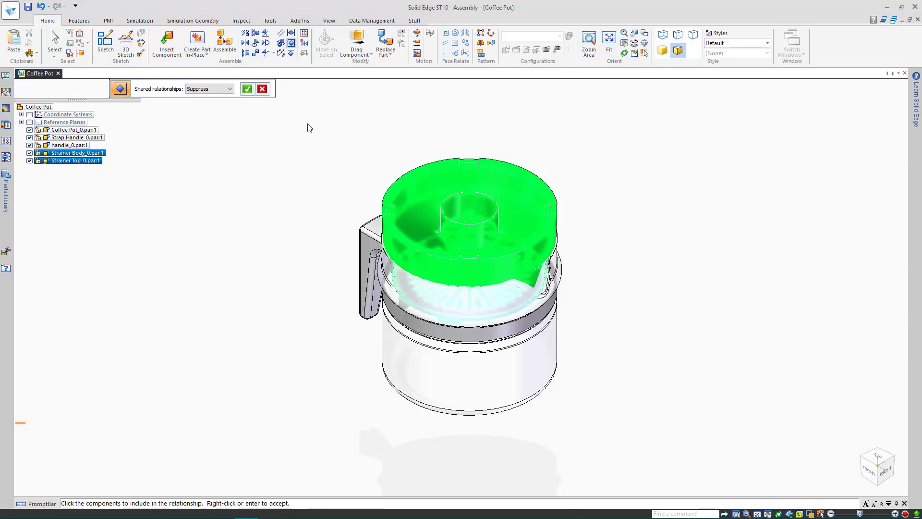
pyautogui.click(247, 89)
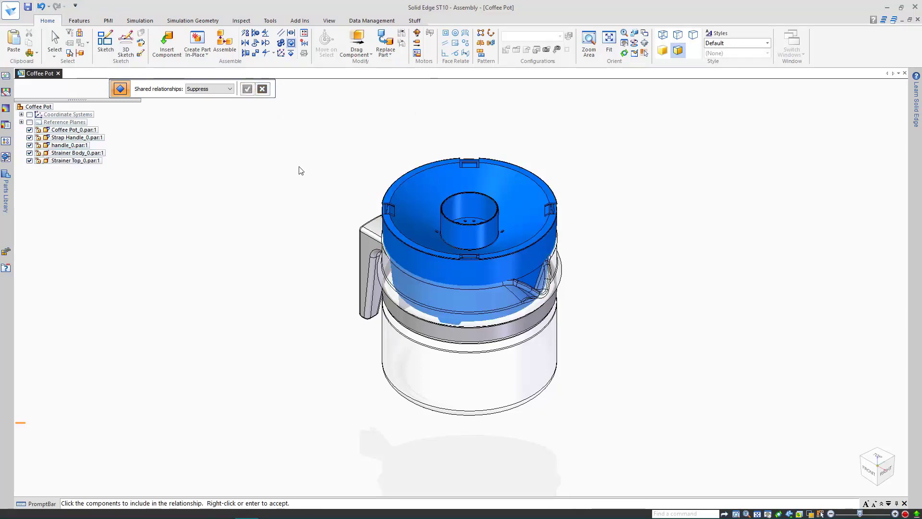
pyautogui.moveTo(298, 169); pyautogui.dragTo(283, 148, button='right')
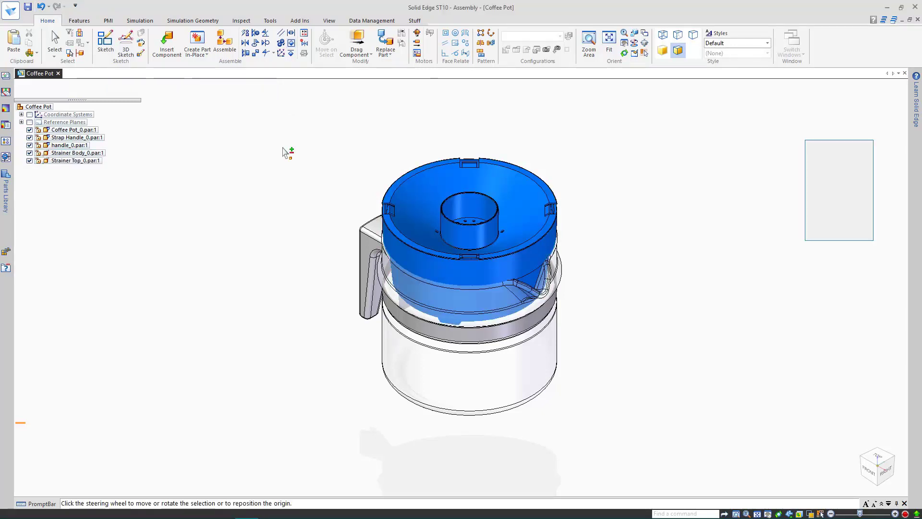
# Step: Test the rigid set by moving the Strainer Top with Drag Component, with no analysis
pyautogui.click(358, 42)
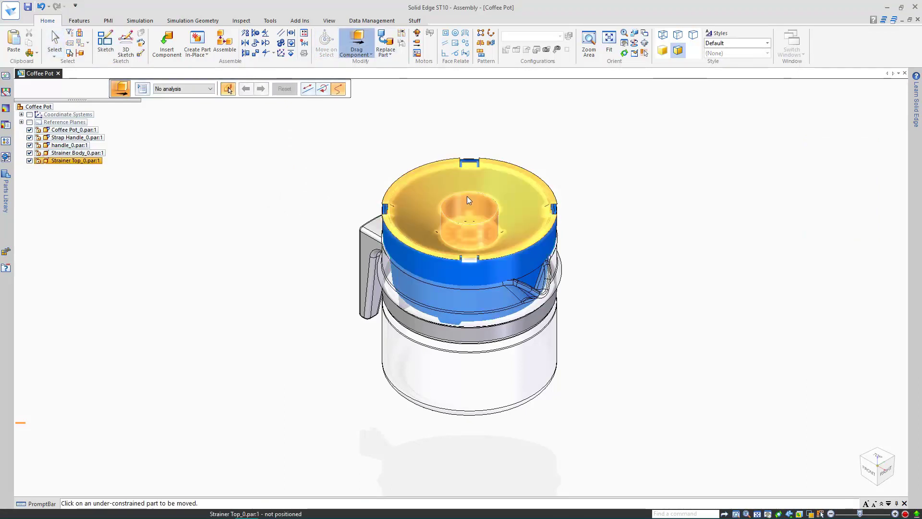
pyautogui.click(469, 178)
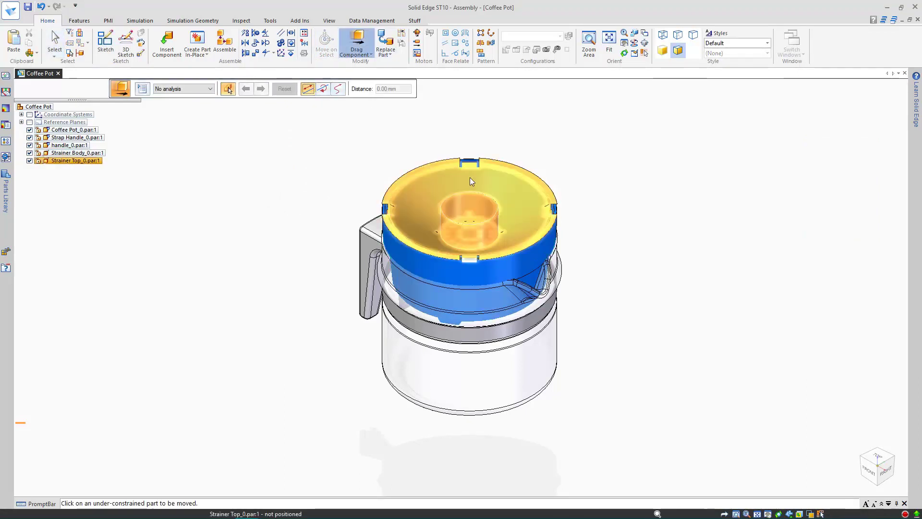